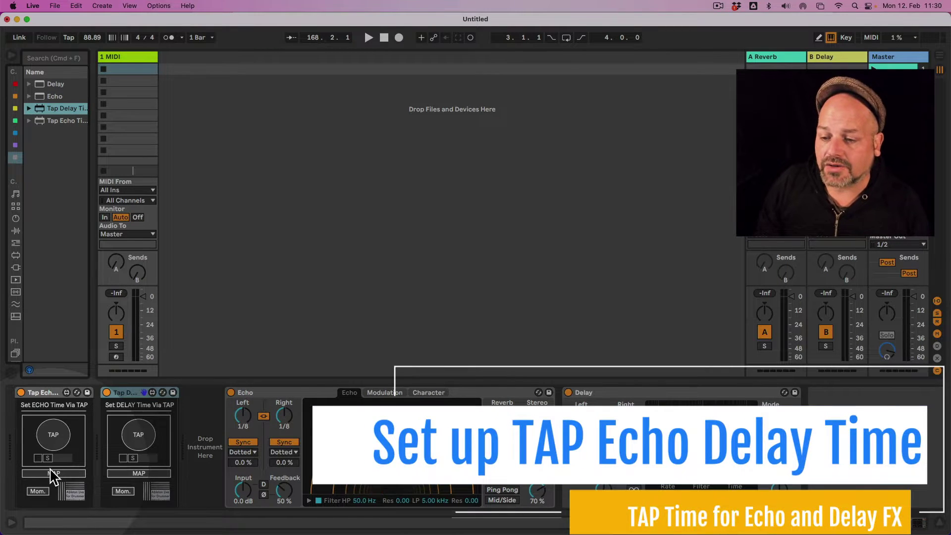
# Step: Switch Echo's times from synced to milliseconds and map Tap Echo to Echo's Left time
pyautogui.click(265, 417)
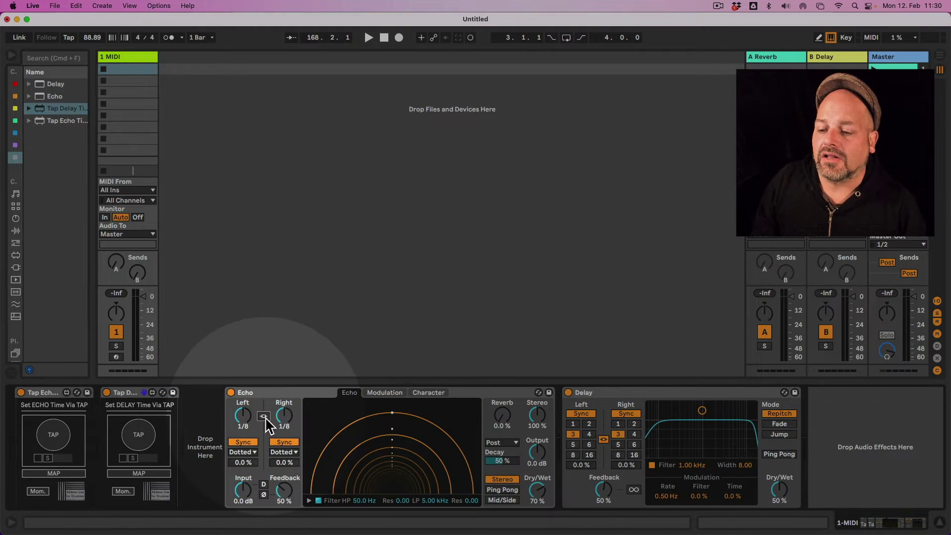
pyautogui.click(264, 416)
pyautogui.click(243, 442)
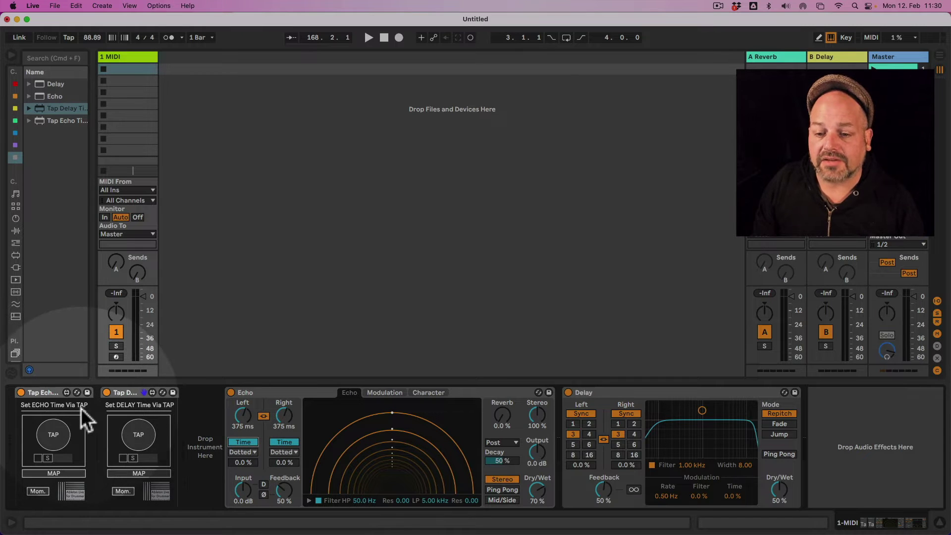
pyautogui.click(63, 471)
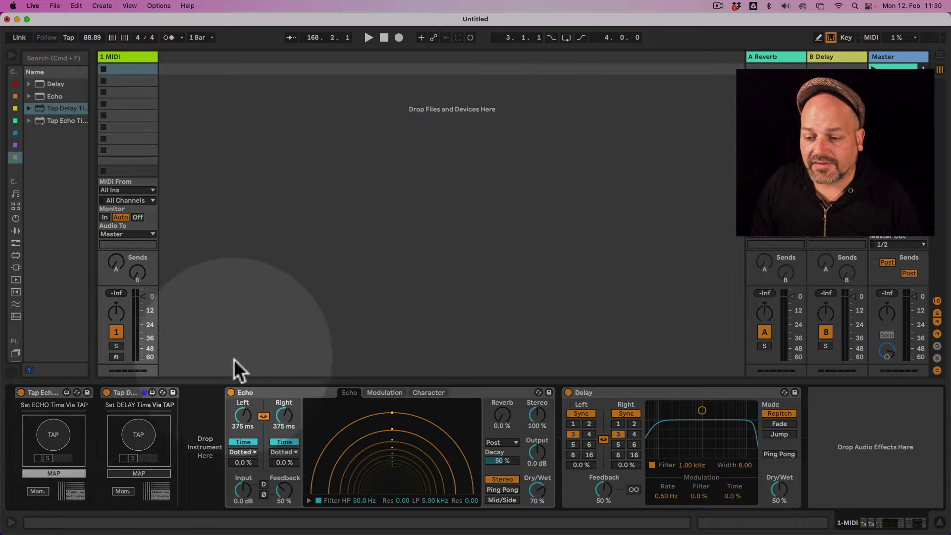
pyautogui.click(243, 416)
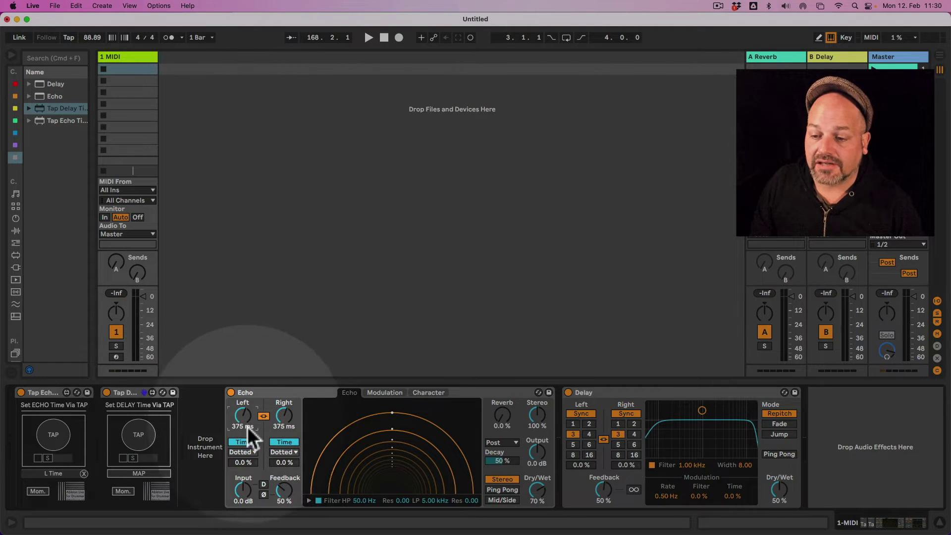
# Step: Tap the TAP pad repeatedly until Echo reads 620 ms on both channels
pyautogui.click(53, 436)
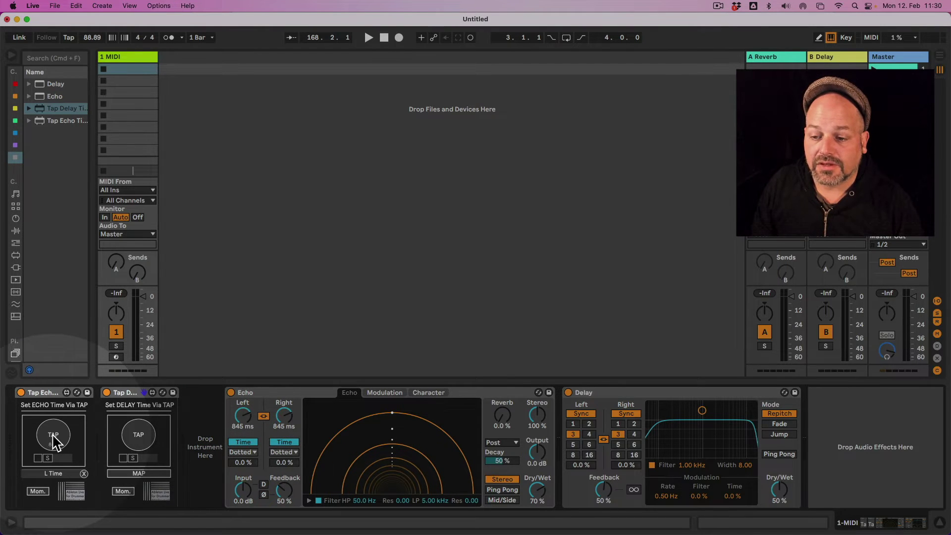
pyautogui.click(53, 436)
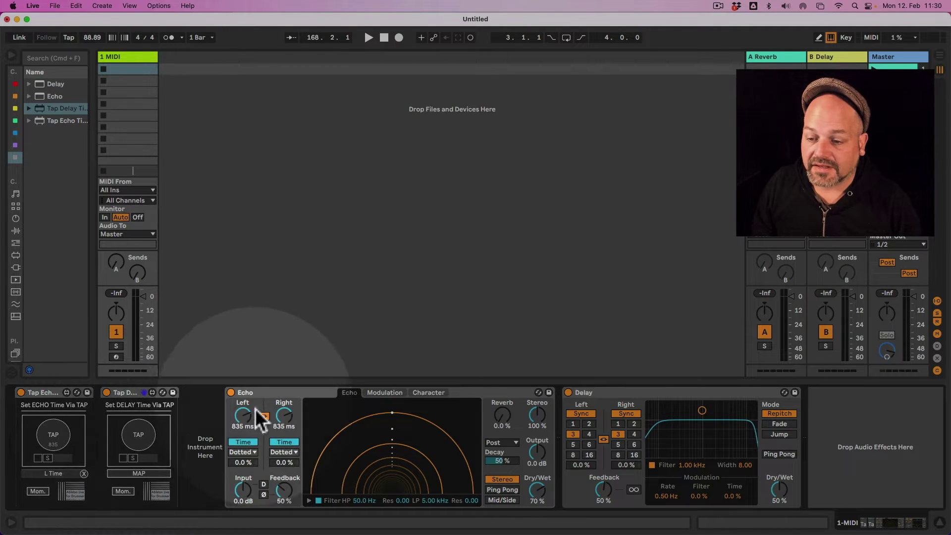
pyautogui.click(53, 434)
pyautogui.click(53, 434)
pyautogui.click(62, 427)
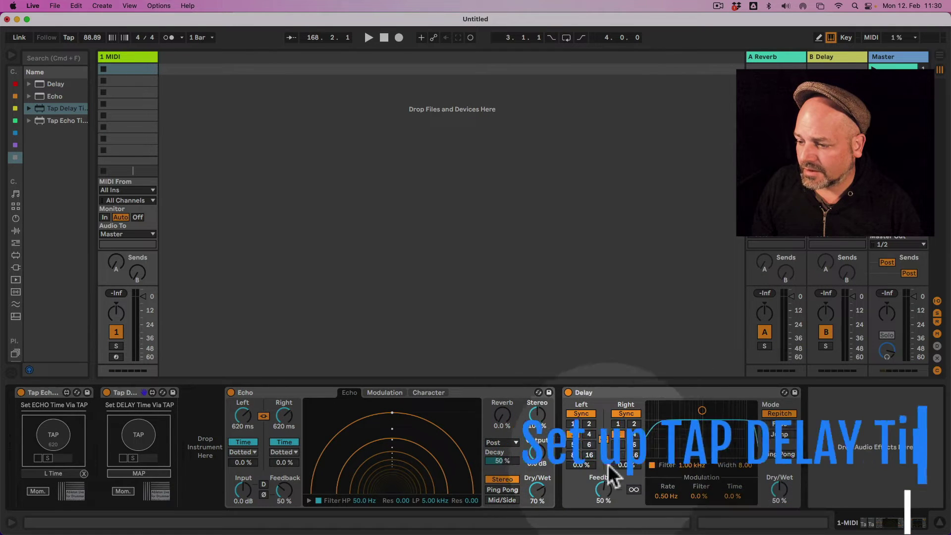
# Step: Switch the Delay effect's times from synced to milliseconds
pyautogui.click(581, 413)
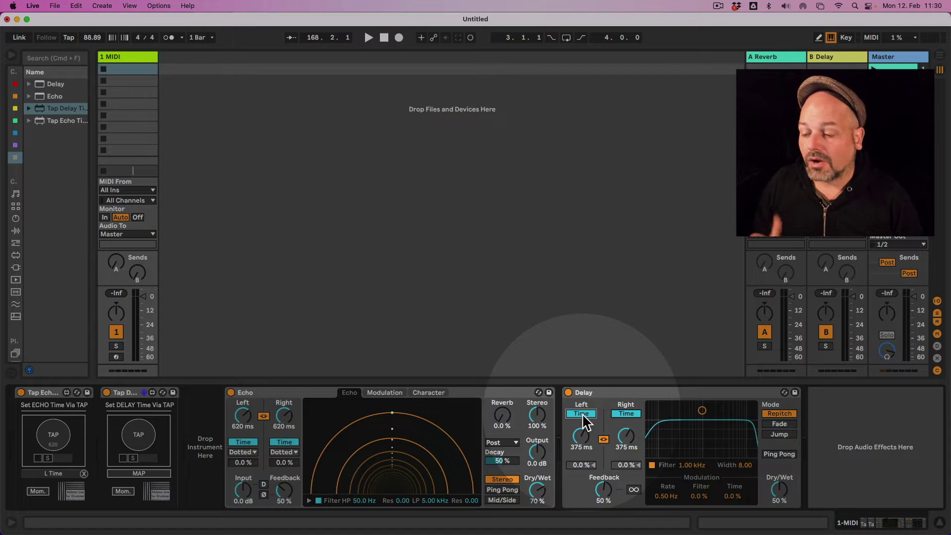
pyautogui.click(172, 430)
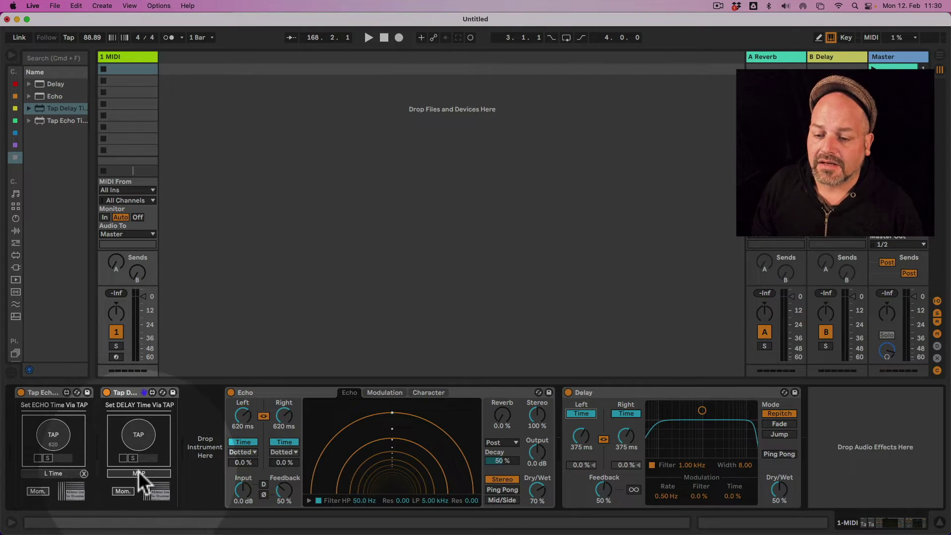
pyautogui.click(118, 398)
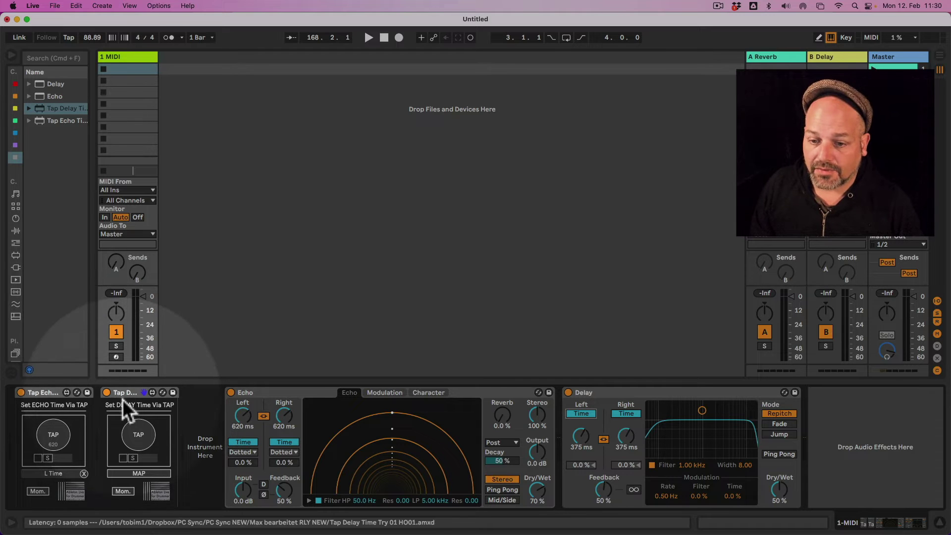
# Step: Map Tap Delay to Delay's Left time and tap the delay to 2.30 s
pyautogui.click(152, 473)
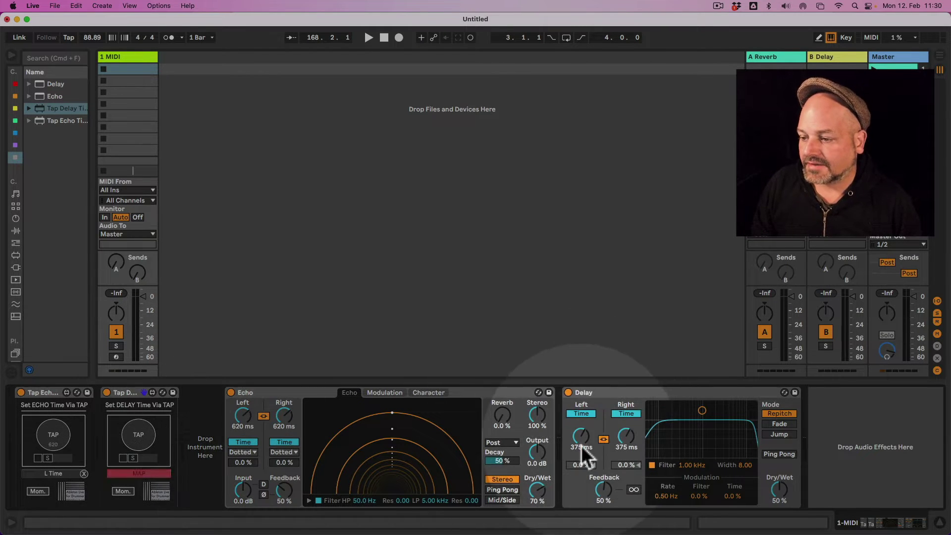
pyautogui.click(582, 437)
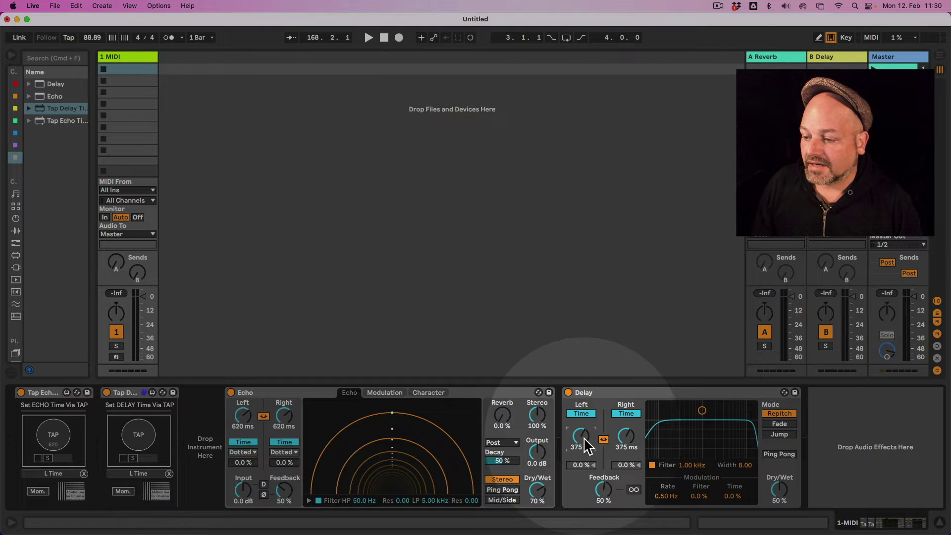
pyautogui.click(138, 435)
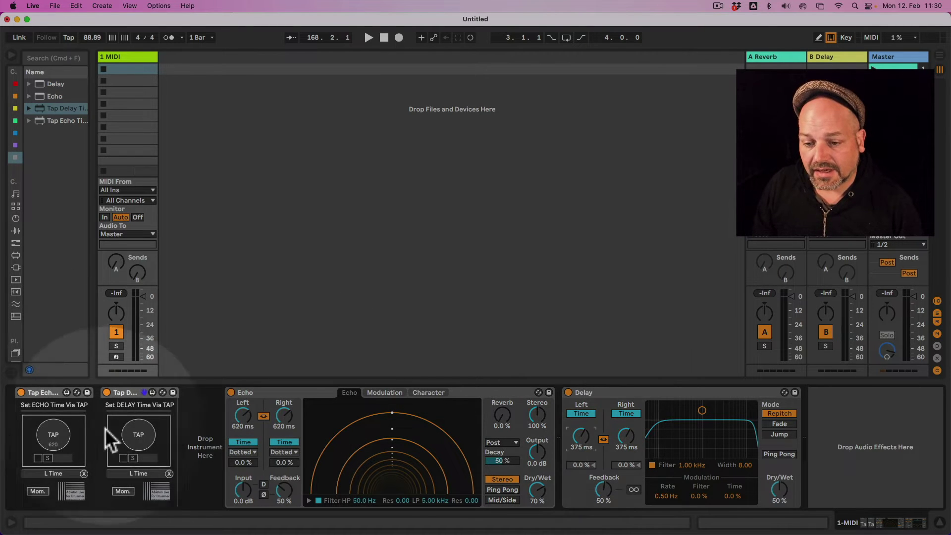
pyautogui.click(143, 438)
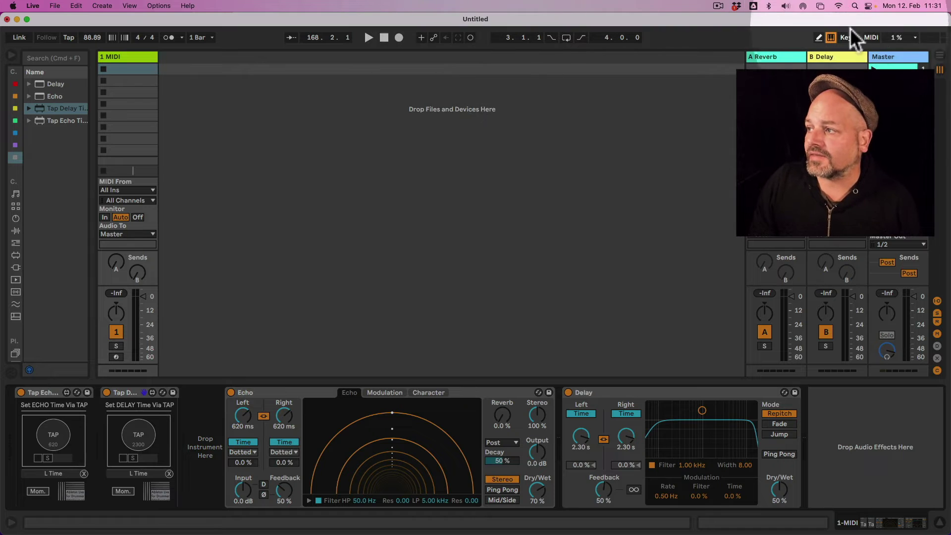
# Step: MIDI-map the nanoPAD2 note C#-2 on channel 16 to Tap Echo's TAP, retapping echo to 770 ms
pyautogui.click(875, 38)
pyautogui.click(62, 435)
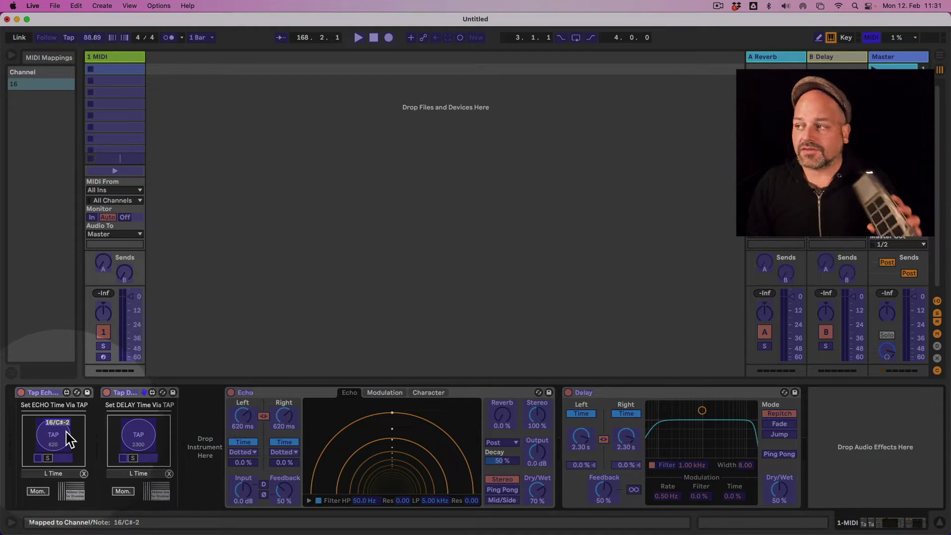
pyautogui.click(873, 39)
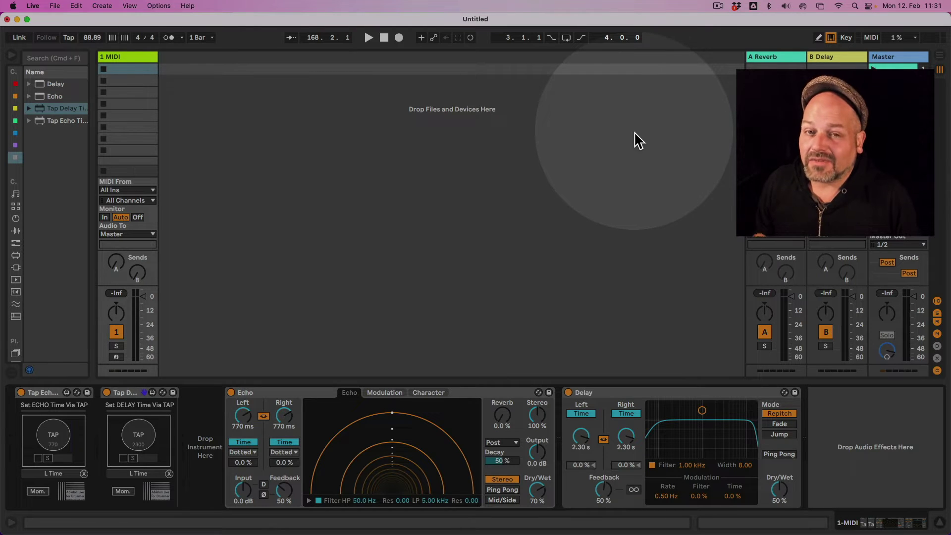
# Step: Try Tap Echo's pad in Toggle mode, then return it to Mom., leaving echo at 740 ms
pyautogui.click(39, 492)
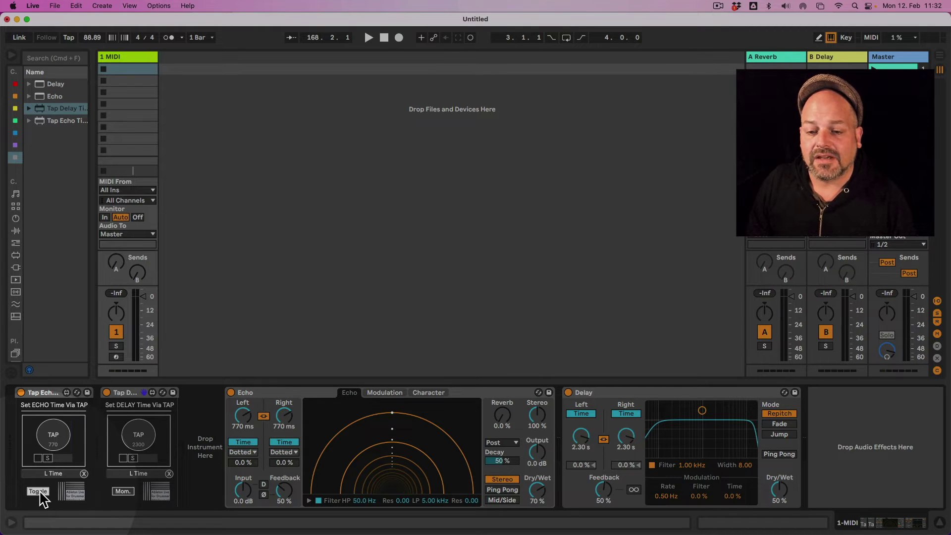
pyautogui.click(38, 491)
pyautogui.click(38, 491)
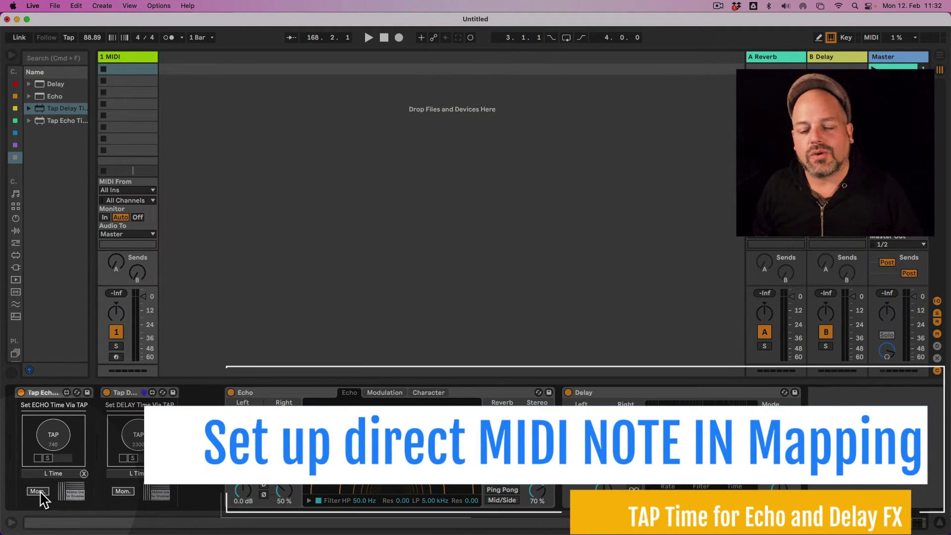
# Step: Tap the echo pad once more, then revert it with Edit > Undo Change "TAP"
pyautogui.click(55, 444)
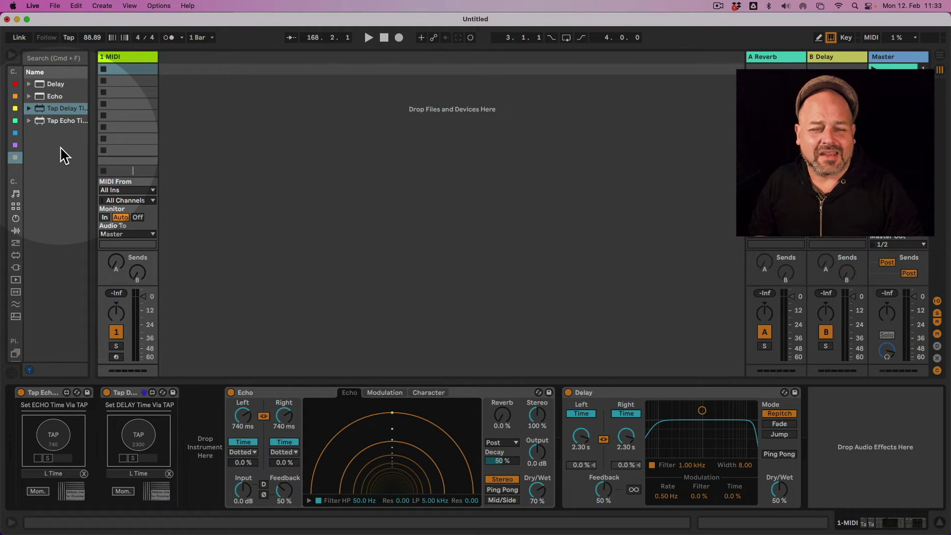
pyautogui.click(80, 6)
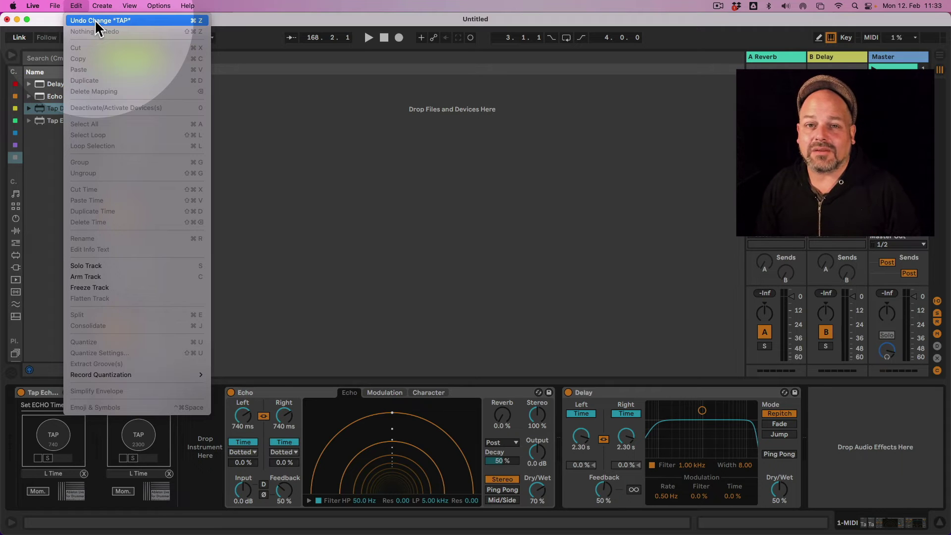
pyautogui.click(95, 23)
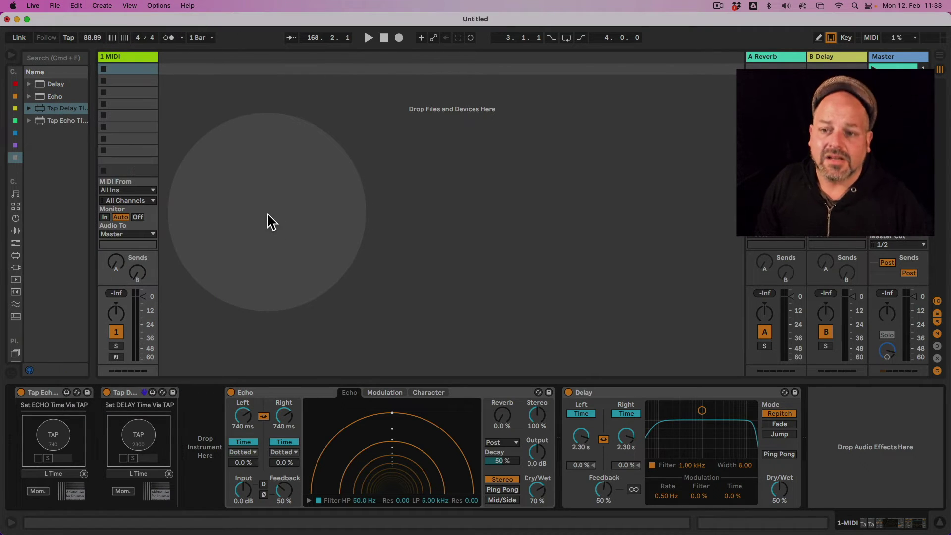
# Step: Set the 1 MIDI track's MIDI From to nanoPAD2 (PAD) and Monitor to In
pyautogui.click(129, 61)
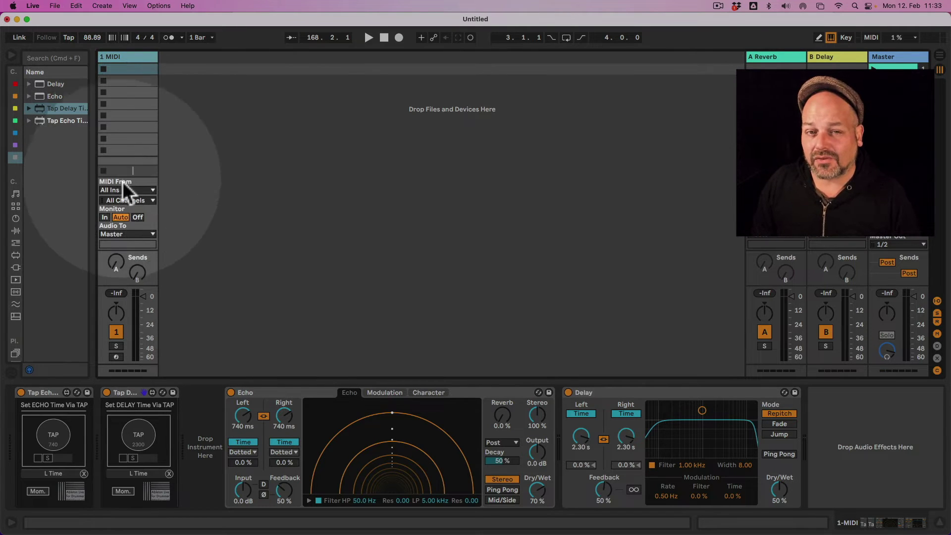
pyautogui.click(141, 191)
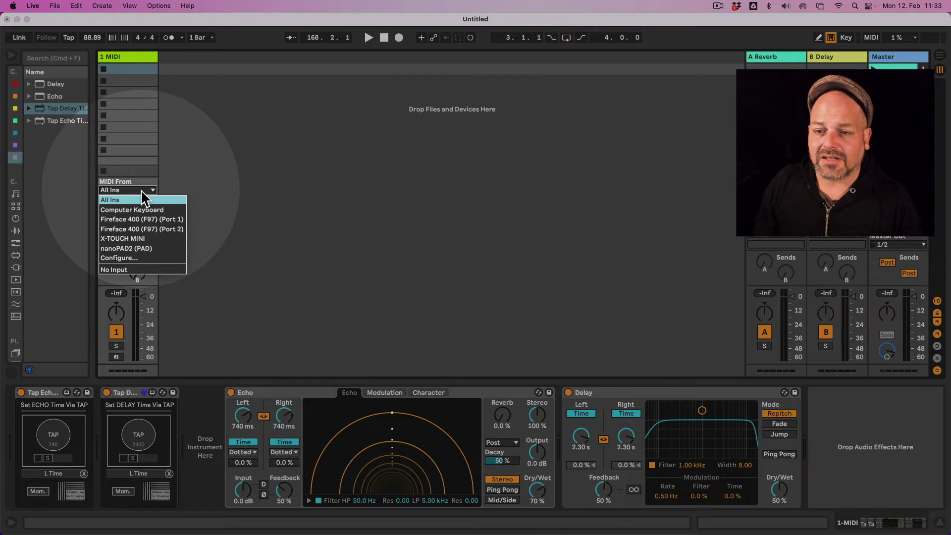
pyautogui.click(146, 251)
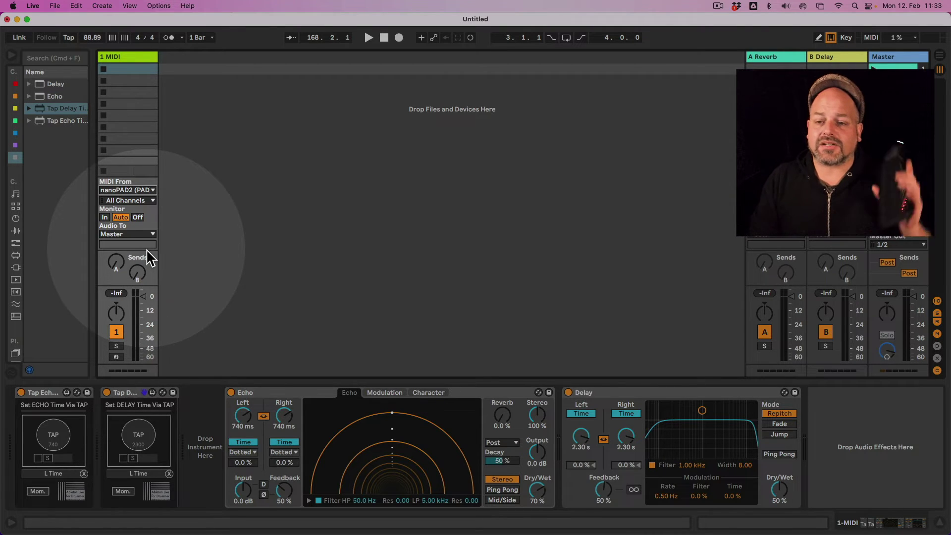
pyautogui.click(105, 217)
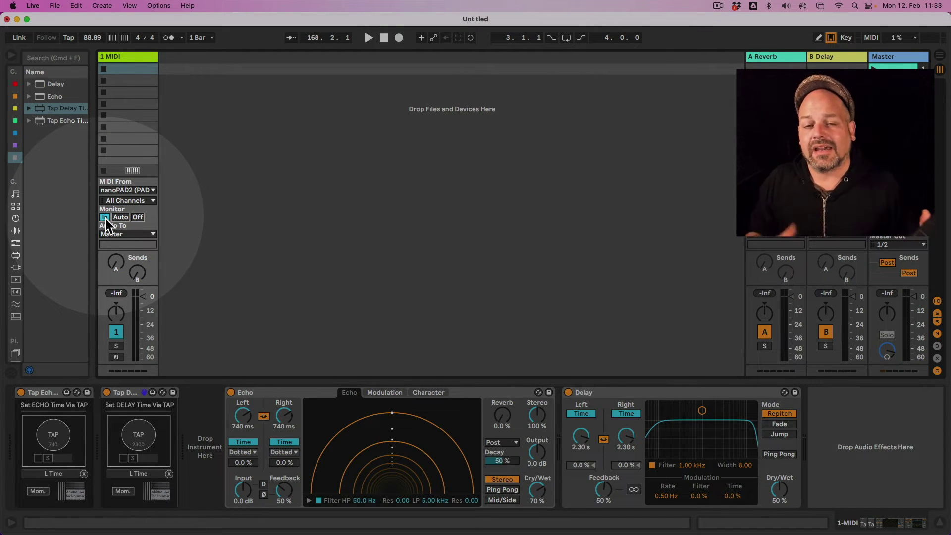
# Step: Delete the channel 16 C#-2 mapping in MIDI Map mode, keeping the nanoPAD2 track input
pyautogui.click(871, 37)
pyautogui.click(41, 87)
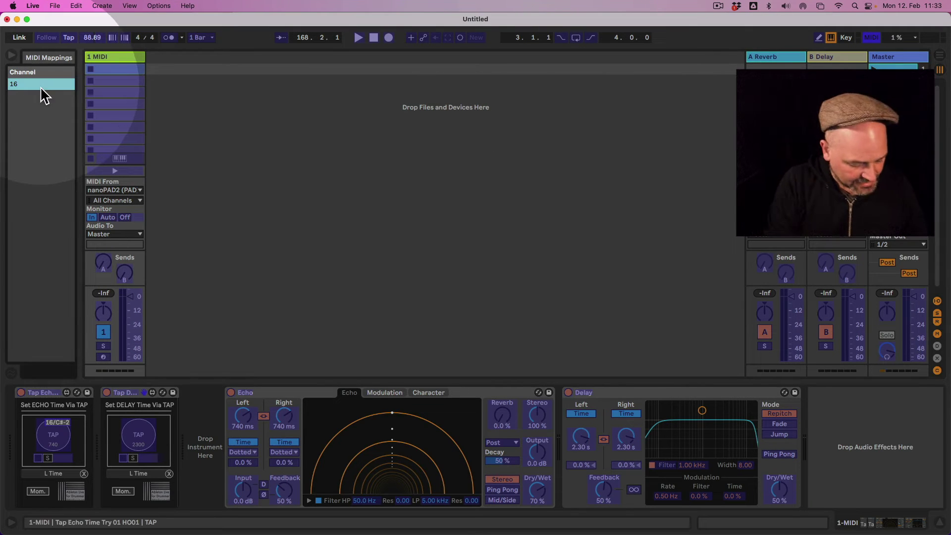
pyautogui.press('BackSpace')
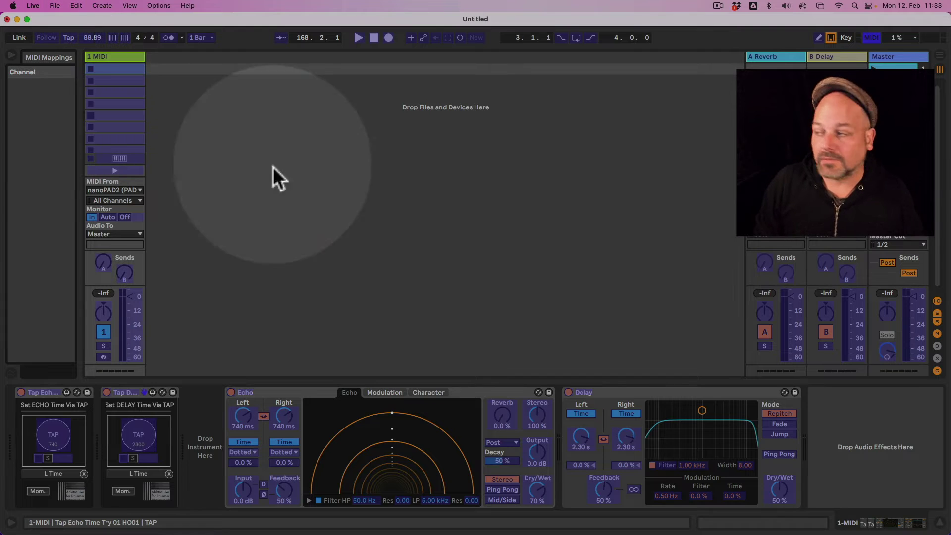
pyautogui.click(871, 37)
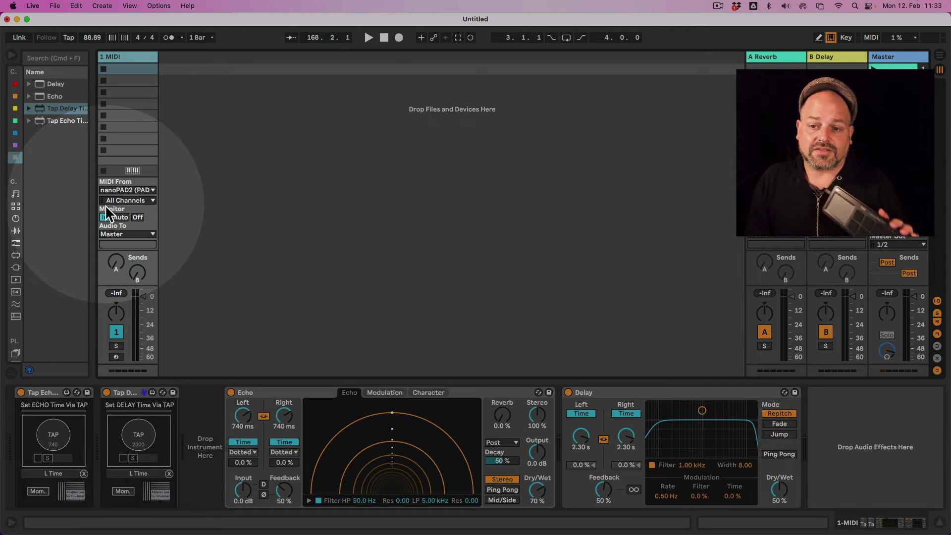
pyautogui.click(125, 190)
pyautogui.click(125, 190)
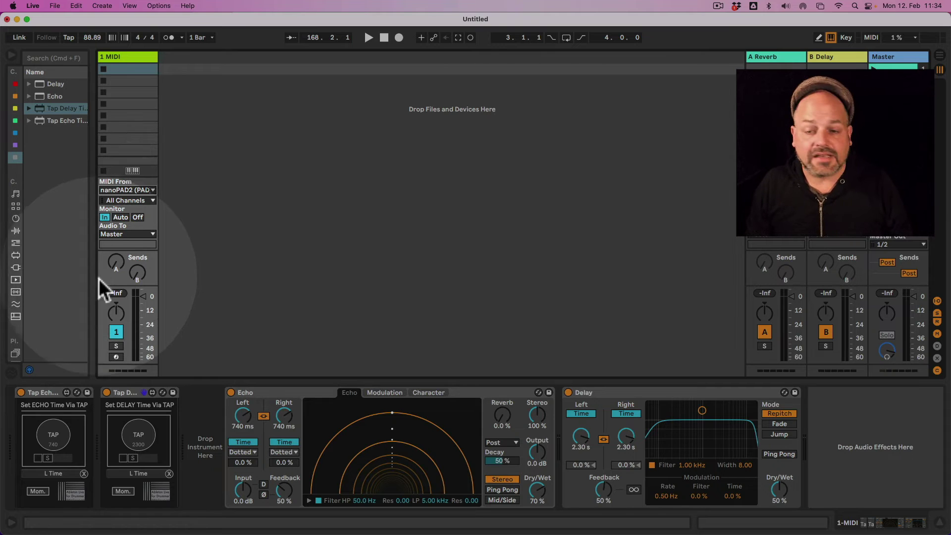
# Step: Enable Tap Echo's note toggle to tap echo to 905 ms, then unmap L Time
pyautogui.click(39, 458)
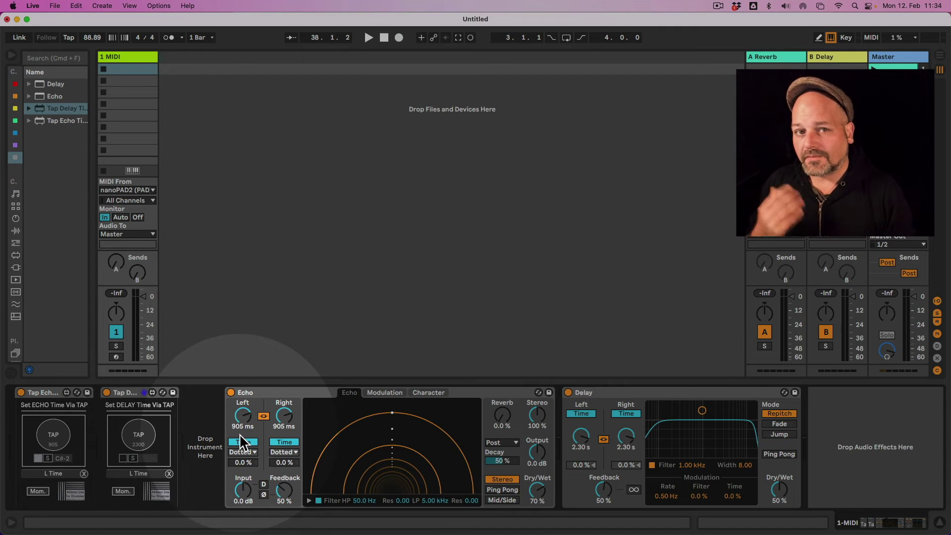
pyautogui.click(84, 473)
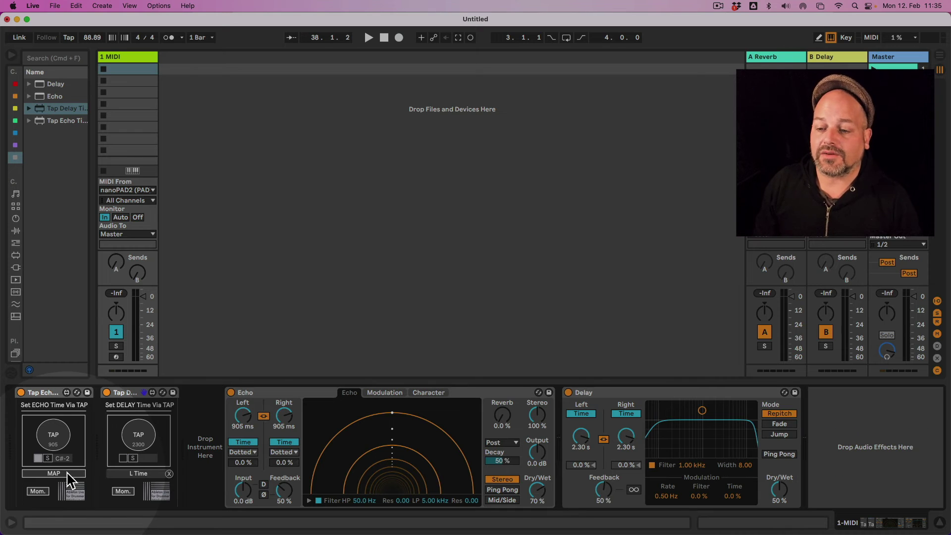
# Step: Drag Echo onto the Master track after Time Tracker and fold Time Tracker
pyautogui.click(283, 393)
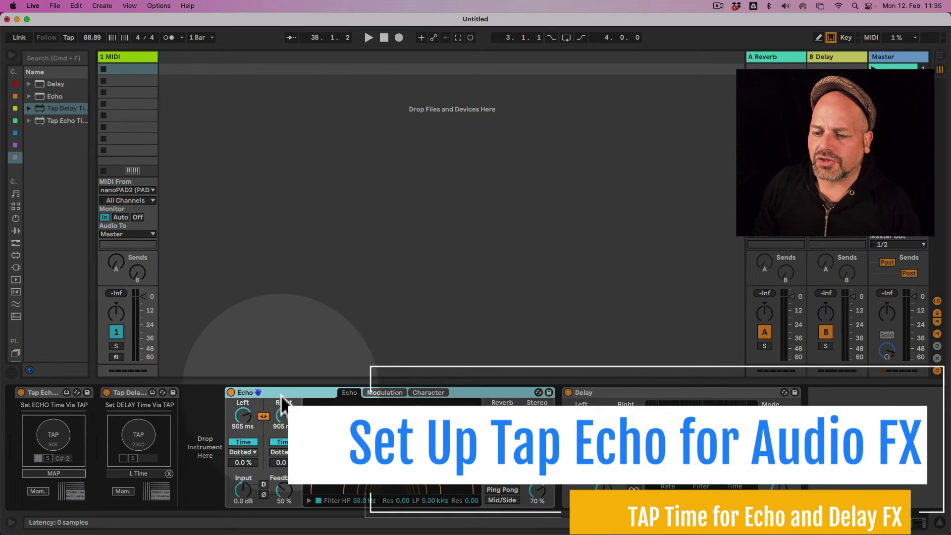
pyautogui.moveTo(281, 395); pyautogui.dragTo(886, 149)
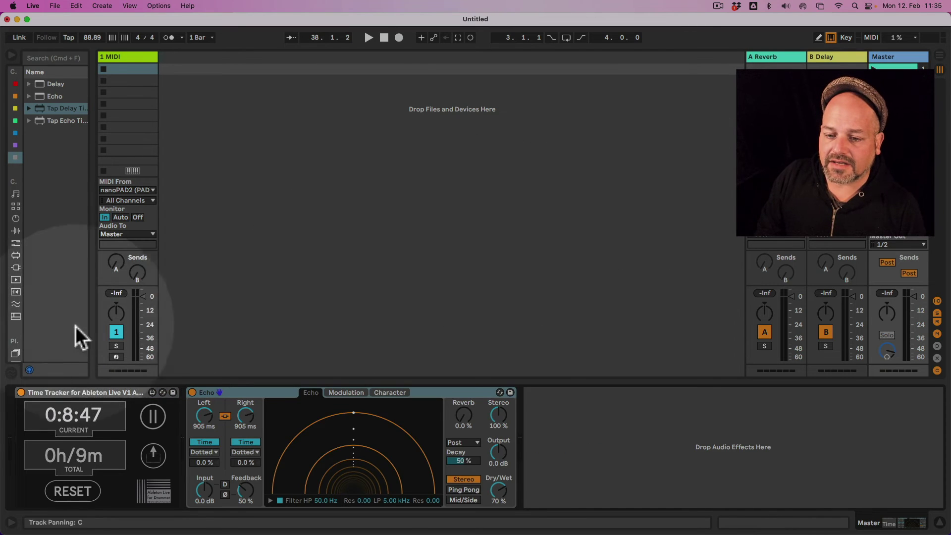
pyautogui.doubleClick(93, 394)
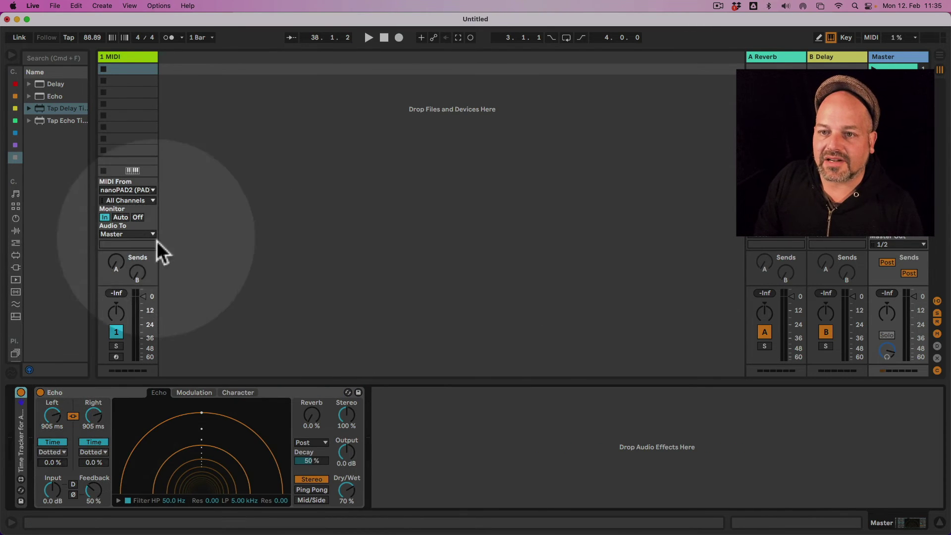
pyautogui.click(126, 56)
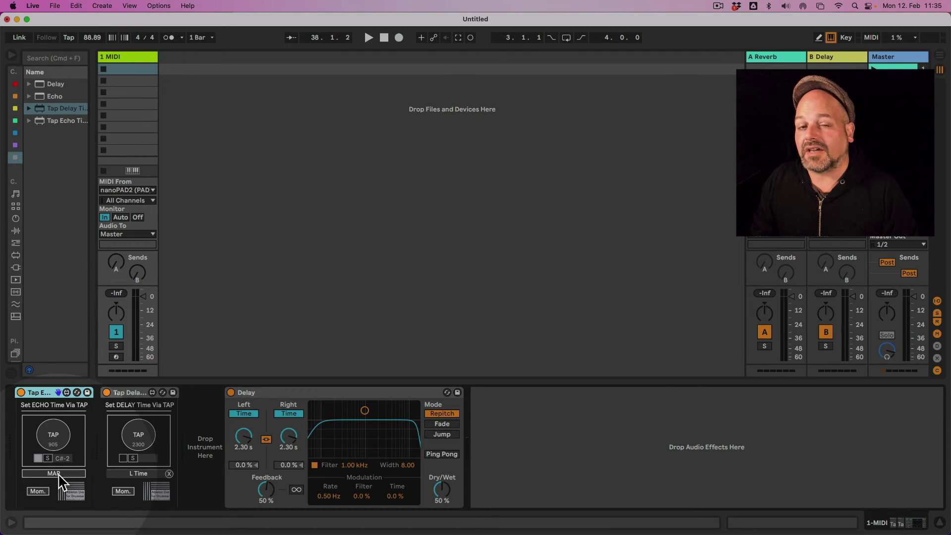
# Step: Map Tap Echo to the Master Echo's Left time, now reading 330 ms
pyautogui.click(532, 210)
pyautogui.click(892, 56)
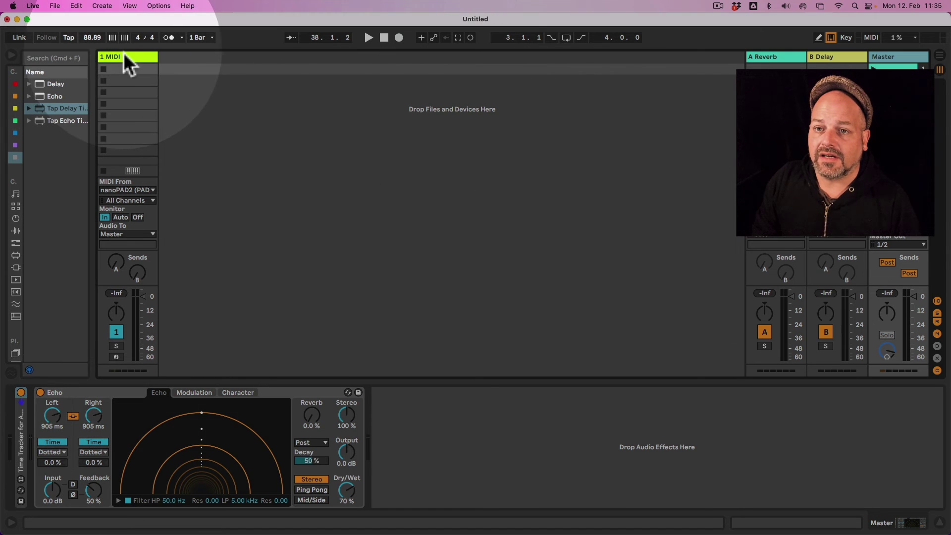
pyautogui.click(127, 57)
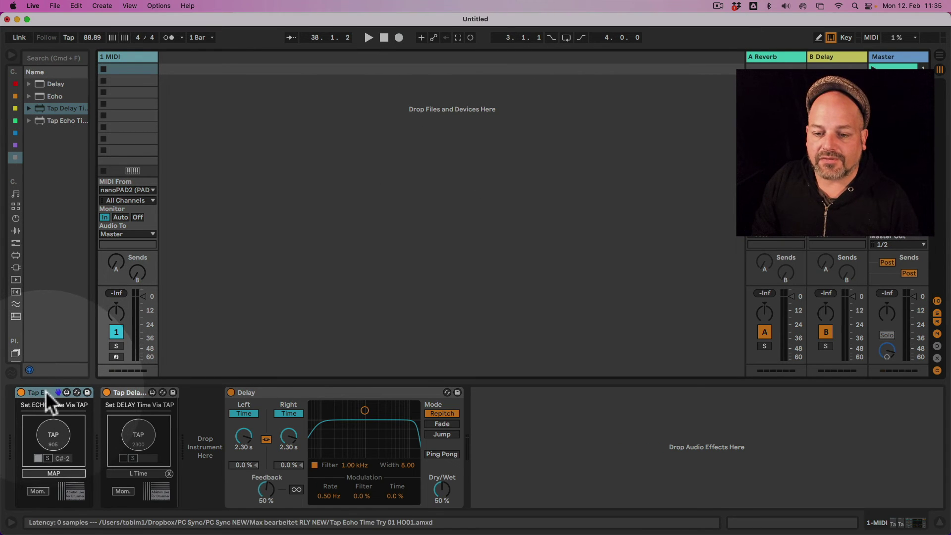
pyautogui.click(45, 391)
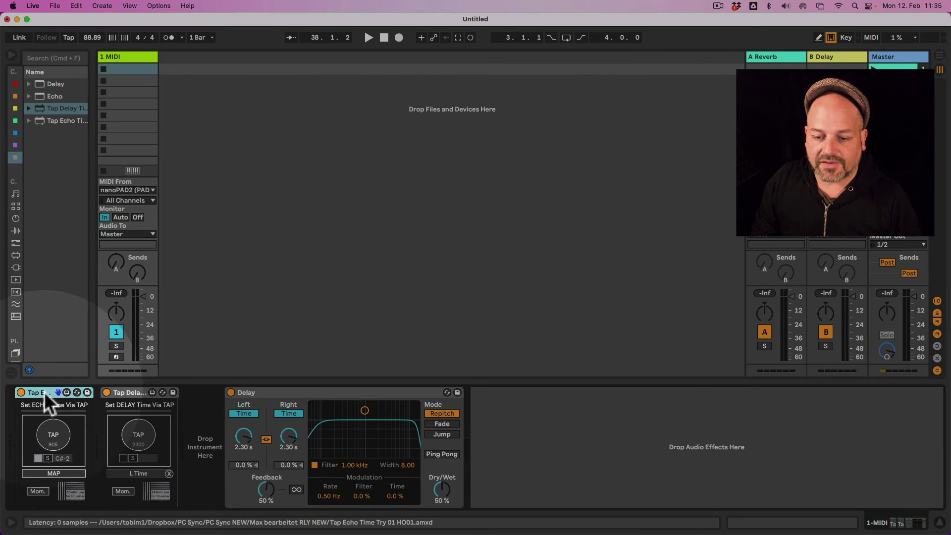
pyautogui.click(54, 477)
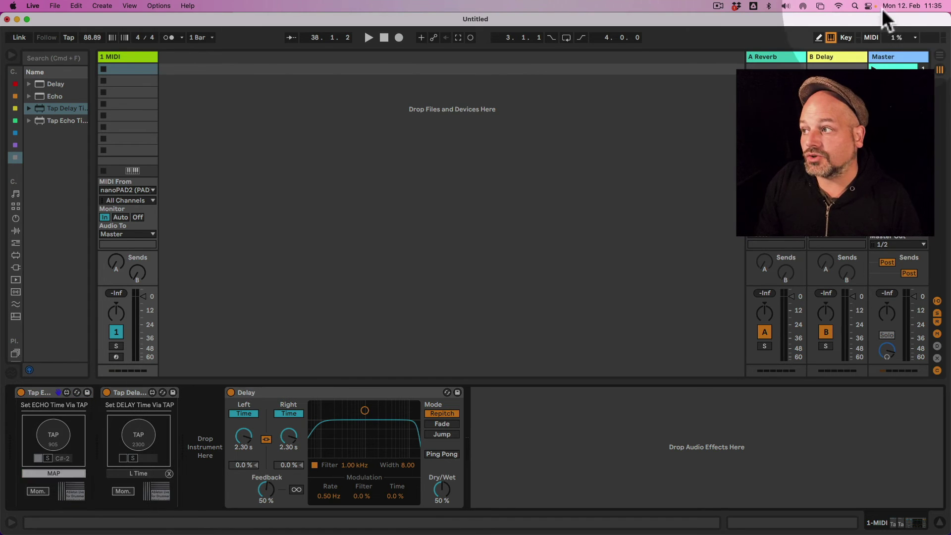
pyautogui.click(892, 58)
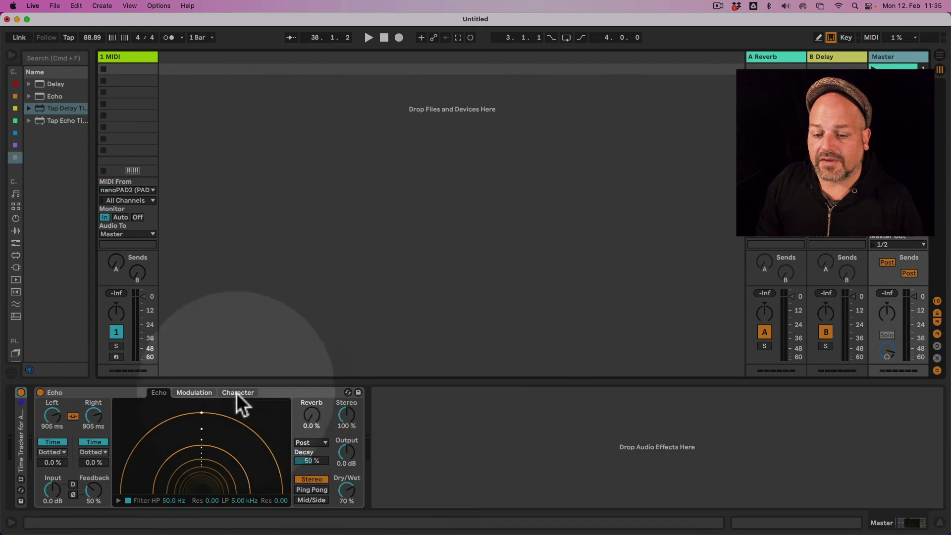
pyautogui.click(52, 418)
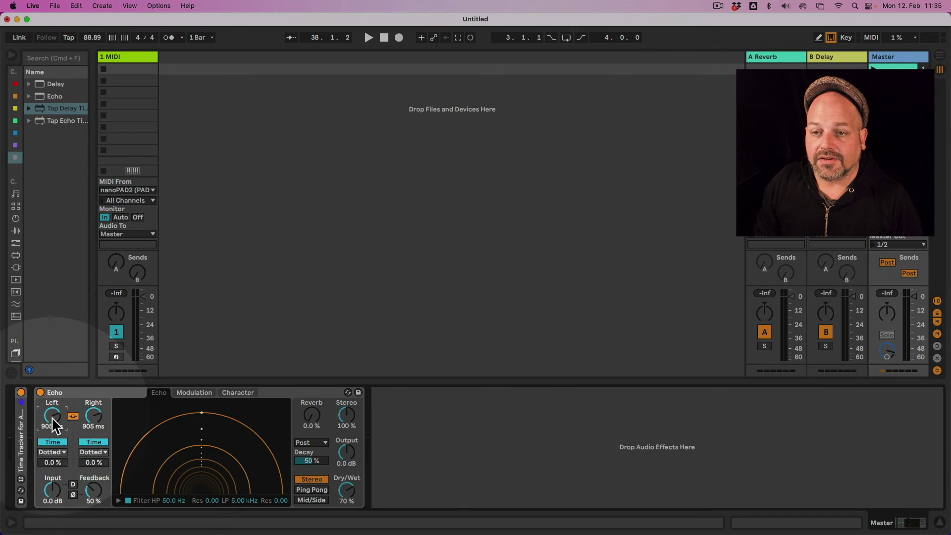
pyautogui.click(145, 56)
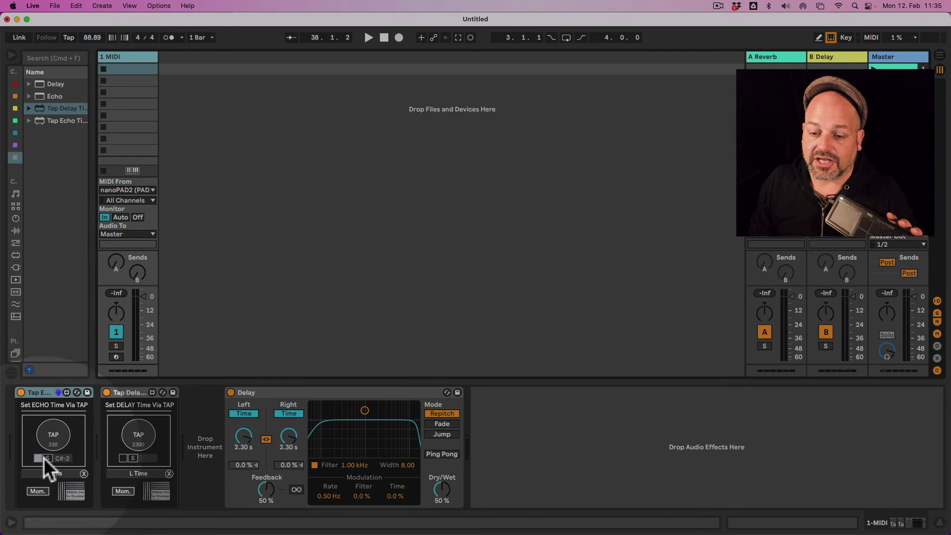
pyautogui.click(874, 58)
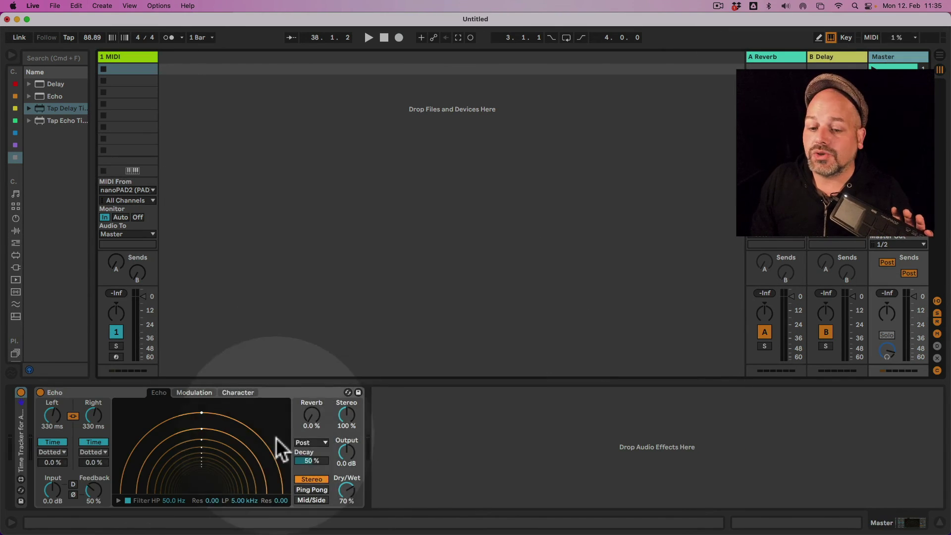